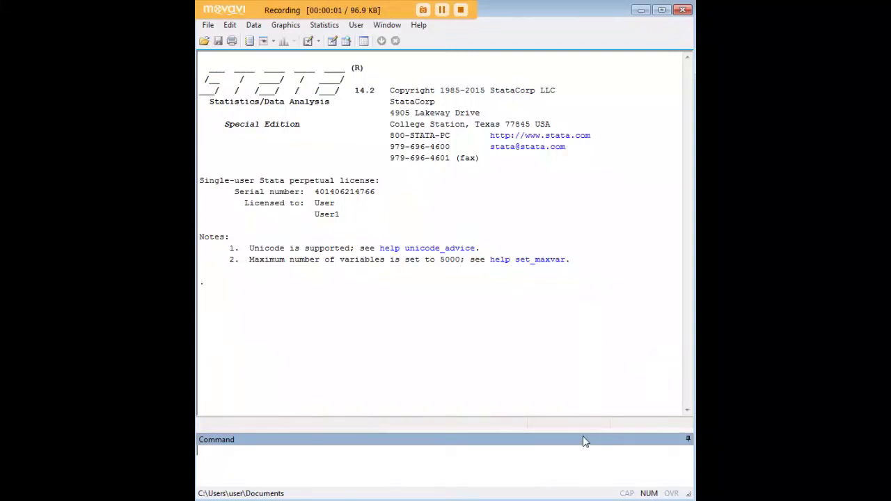
Load the 1980 Census hsng data with webuse hsng, then type describe faminc.
{"action": "mouse_move", "coordinate": [533, 458]}
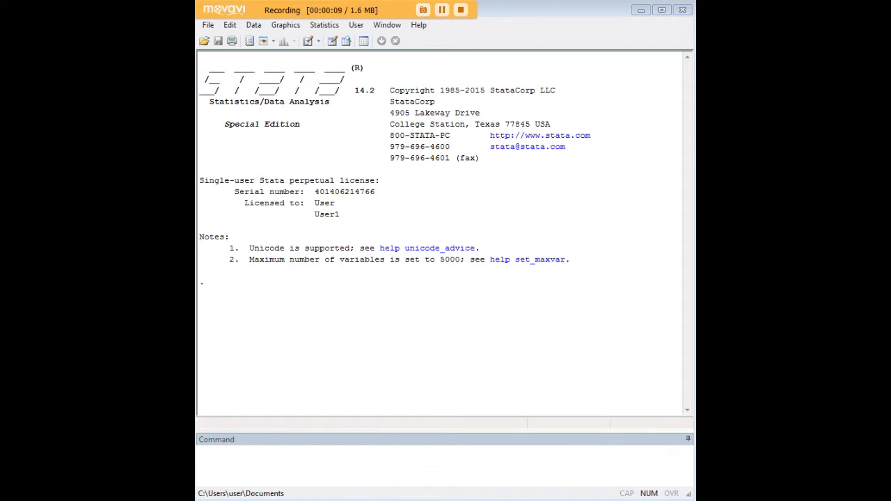
{"action": "left_click", "coordinate": [603, 473]}
{"action": "type", "text": "webuse hsng"}
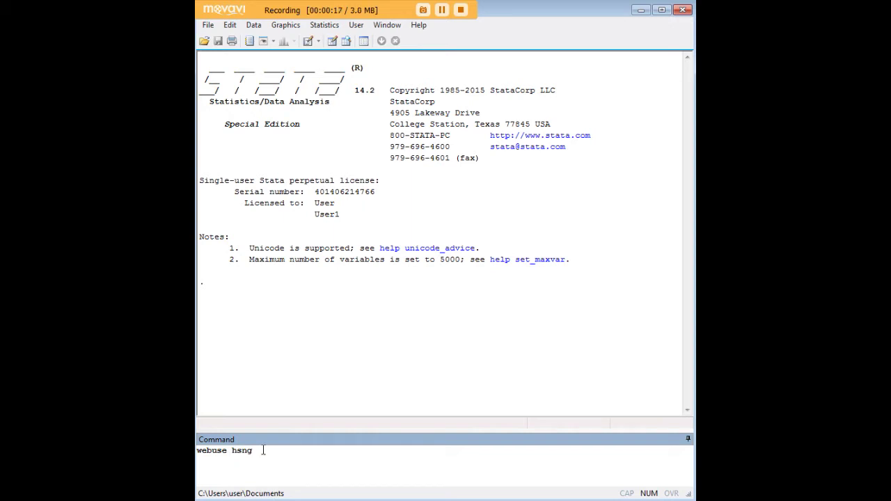
{"action": "key", "text": "Return"}
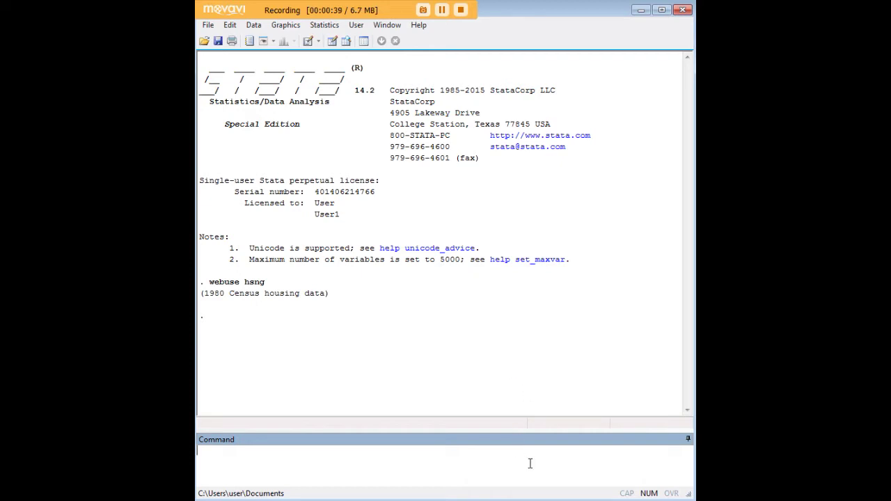
{"action": "type", "text": "describe faminic"}
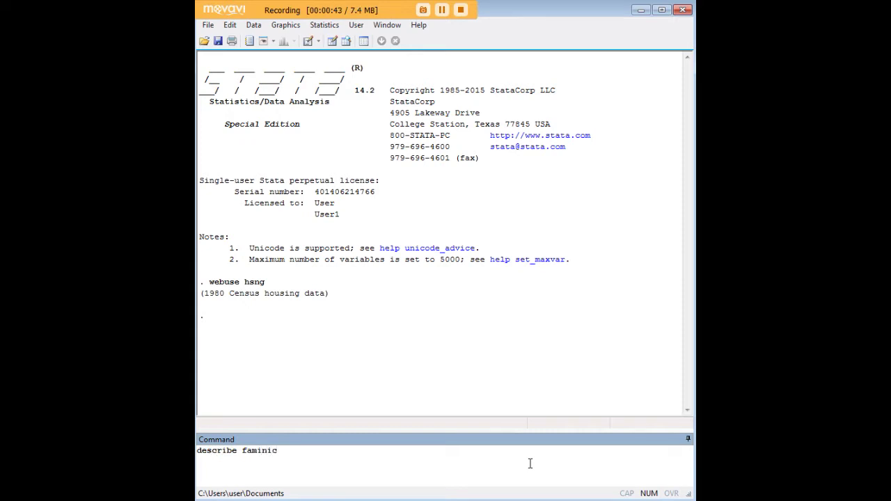
Fix the typo, run describe faminc, and highlight its label 'Median family inc., 1979'.
{"action": "key", "text": "Left"}
{"action": "key", "text": "BackSpace"}
{"action": "key", "text": "Return"}
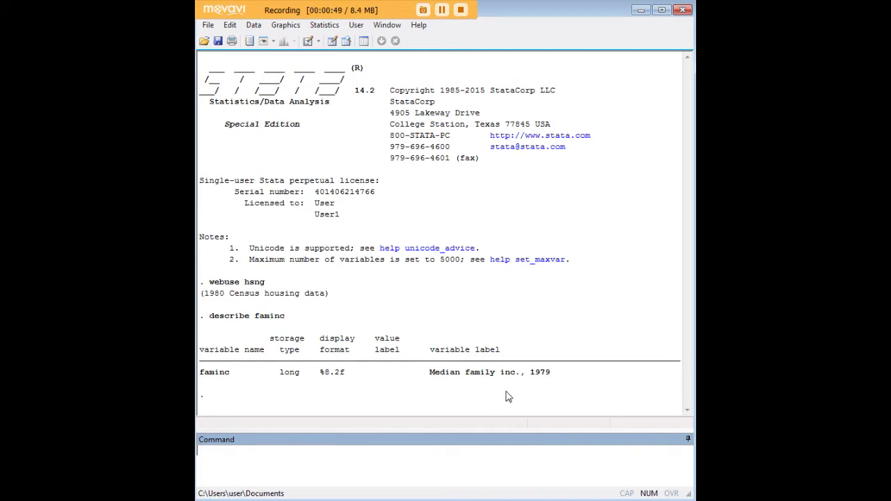
{"action": "left_click_drag", "start_coordinate": [554, 379], "coordinate": [433, 377]}
Run summarize faminc to get its statistics: 50 obs, mean 19499.92, range 14591–28395.
{"action": "left_click", "coordinate": [485, 459]}
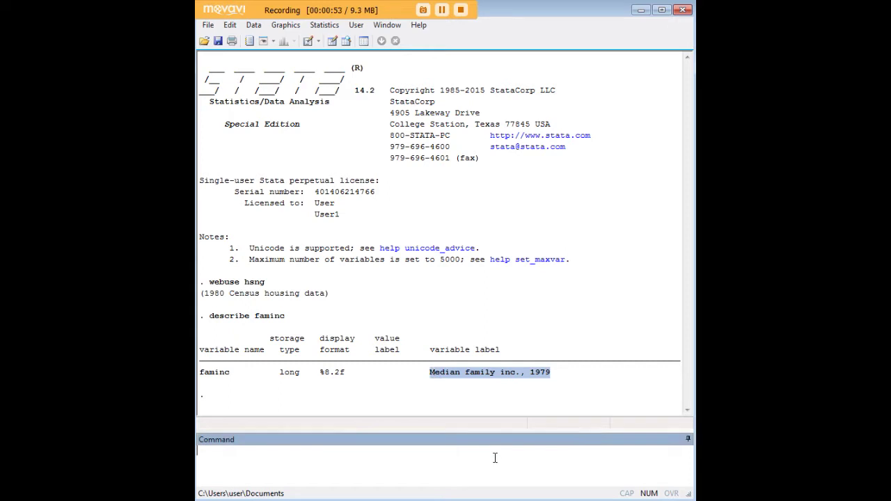
{"action": "type", "text": "summarize faminc"}
{"action": "key", "text": "Return"}
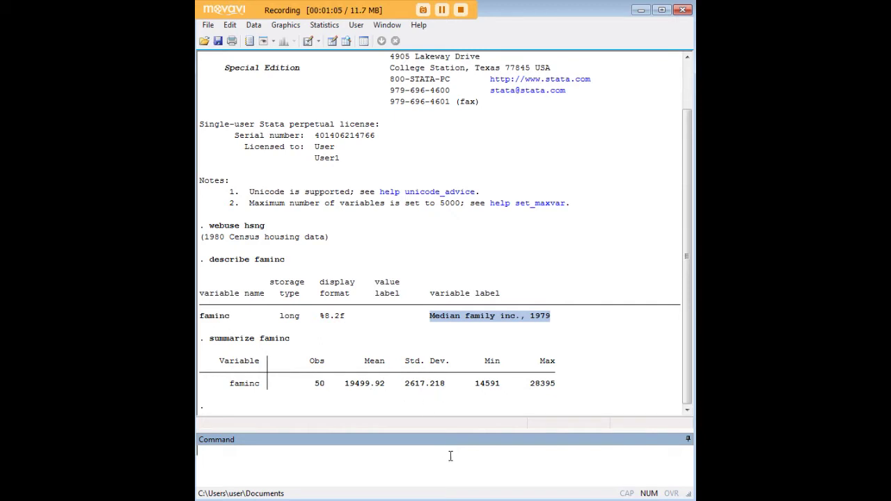
Draw a 7-bin density histogram of faminc with hist faminc, then minimize the graph.
{"action": "type", "text": "hist faminc"}
{"action": "key", "text": "Return"}
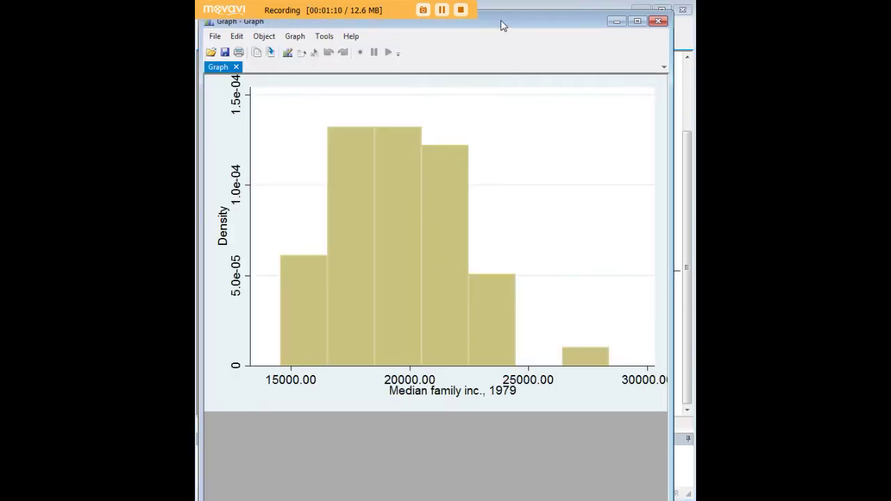
{"action": "mouse_move", "coordinate": [503, 19]}
{"action": "left_mouse_down"}
{"action": "mouse_move", "coordinate": [720, 160]}
{"action": "mouse_move", "coordinate": [517, 44]}
{"action": "left_mouse_up"}
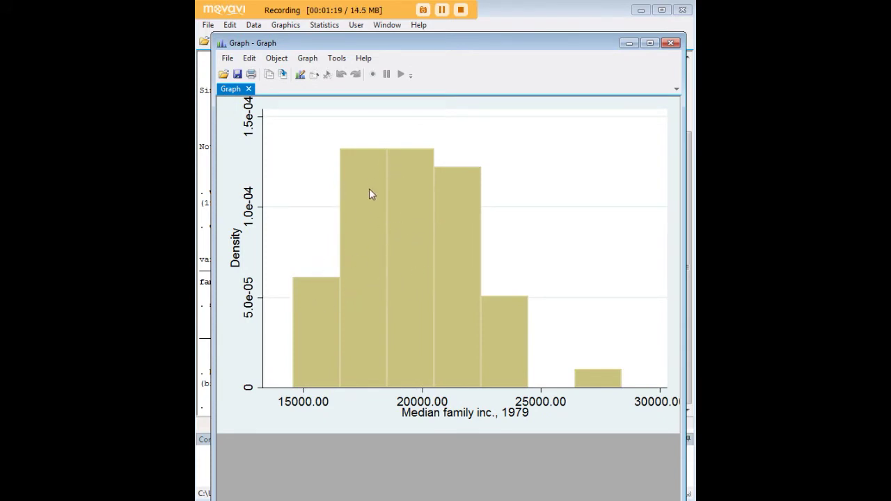
{"action": "left_click", "coordinate": [629, 44]}
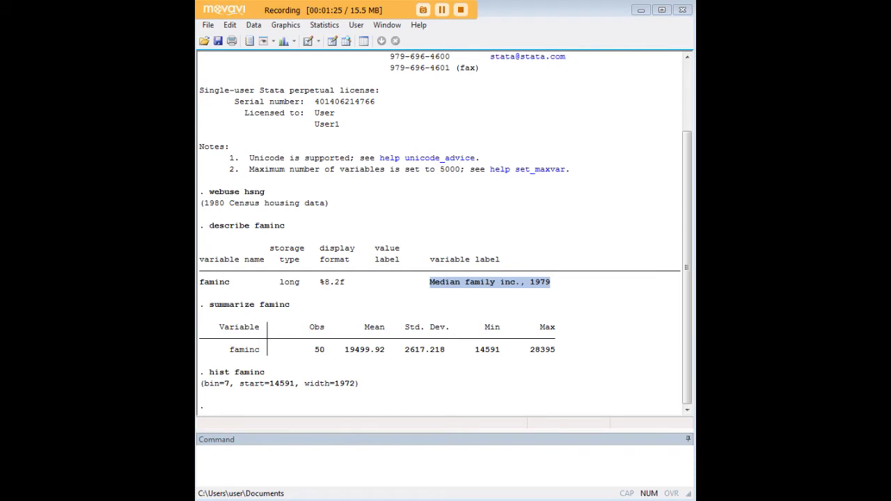
Run cumul faminc, gen(cum), highlighting cumul, gen and cum while explaining them.
{"action": "left_click", "coordinate": [527, 460]}
{"action": "type", "text": "cumul faminc, gen(cum)"}
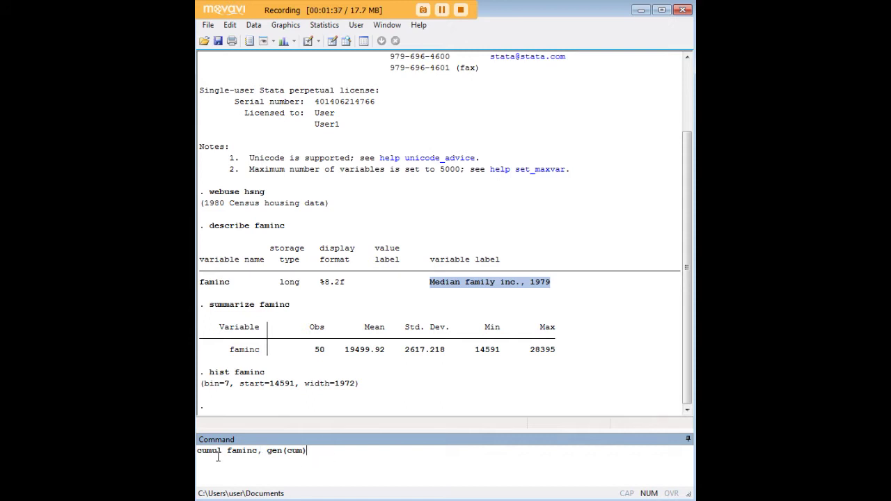
{"action": "left_click_drag", "start_coordinate": [222, 451], "coordinate": [255, 449]}
{"action": "left_click", "coordinate": [259, 451]}
{"action": "type", "text": ","}
{"action": "left_click_drag", "start_coordinate": [267, 454], "coordinate": [283, 451]}
{"action": "left_click", "coordinate": [287, 453]}
{"action": "left_click_drag", "start_coordinate": [287, 453], "coordinate": [304, 454]}
{"action": "key", "text": "Right"}
{"action": "key", "text": "Return"}
{"action": "type", "text": "edit"}
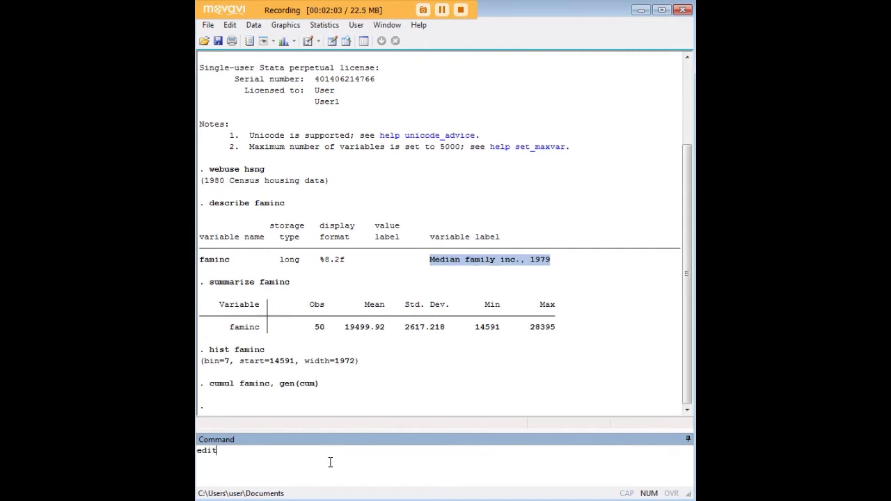
{"action": "key", "text": "Return"}
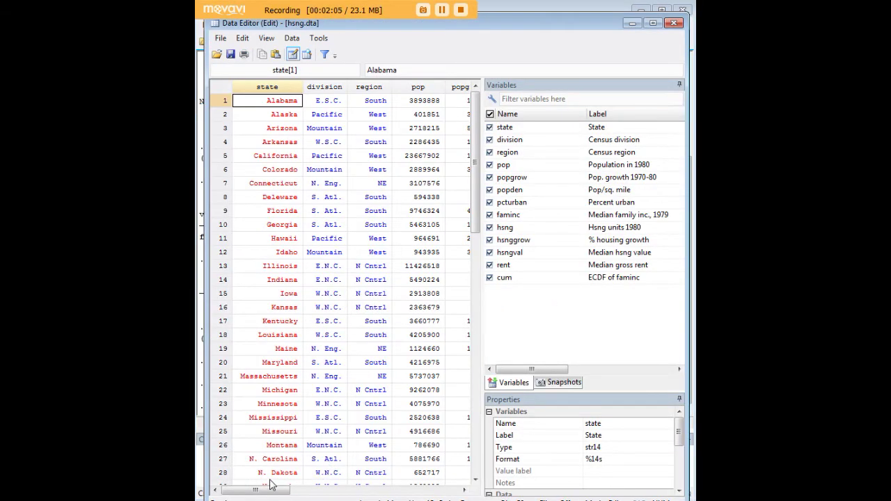
{"action": "left_click_drag", "start_coordinate": [258, 490], "coordinate": [351, 497]}
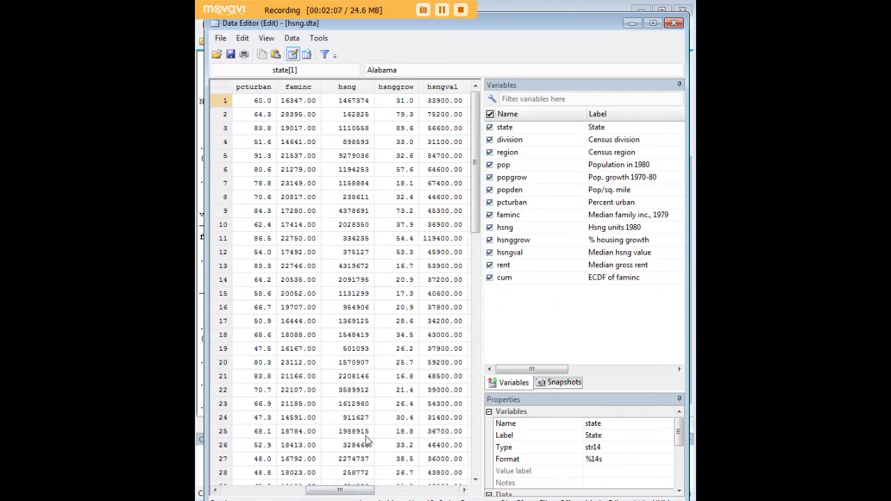
{"action": "left_click", "coordinate": [299, 87]}
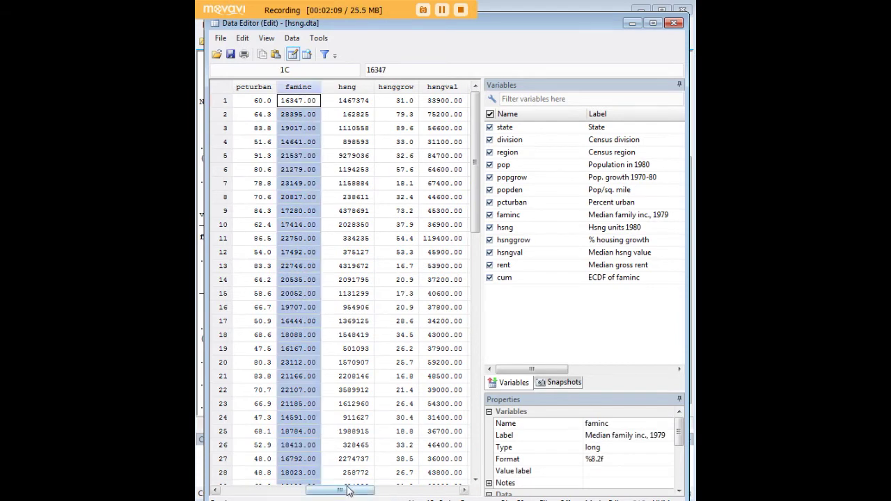
{"action": "left_click_drag", "start_coordinate": [344, 490], "coordinate": [398, 494]}
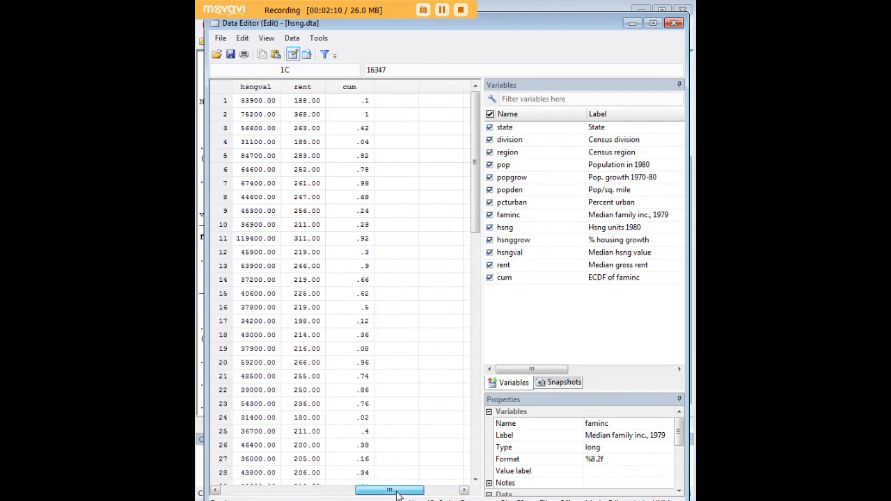
{"action": "left_click", "coordinate": [349, 87]}
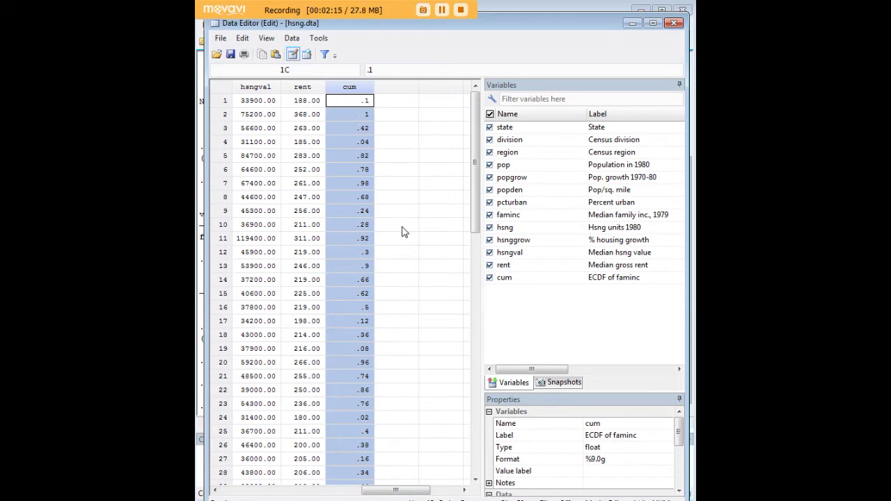
{"action": "left_click", "coordinate": [349, 107]}
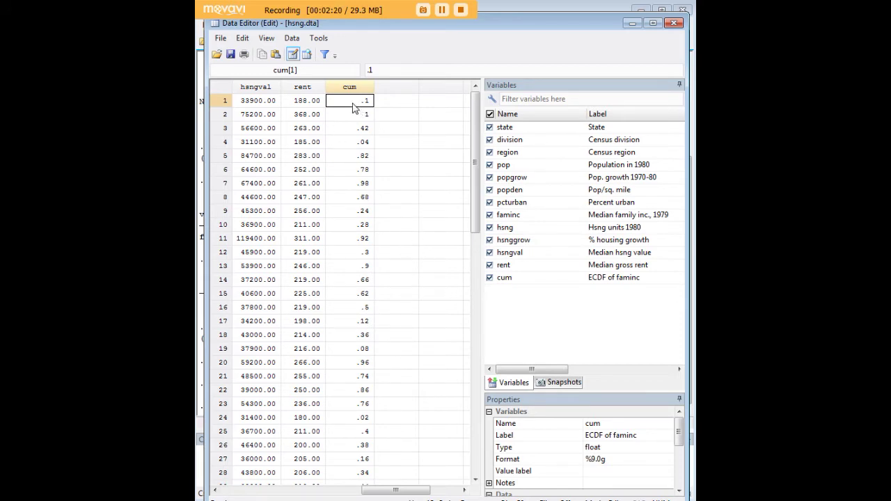
{"action": "scroll", "coordinate": [404, 304], "scroll_direction": "down", "scroll_amount": 11}
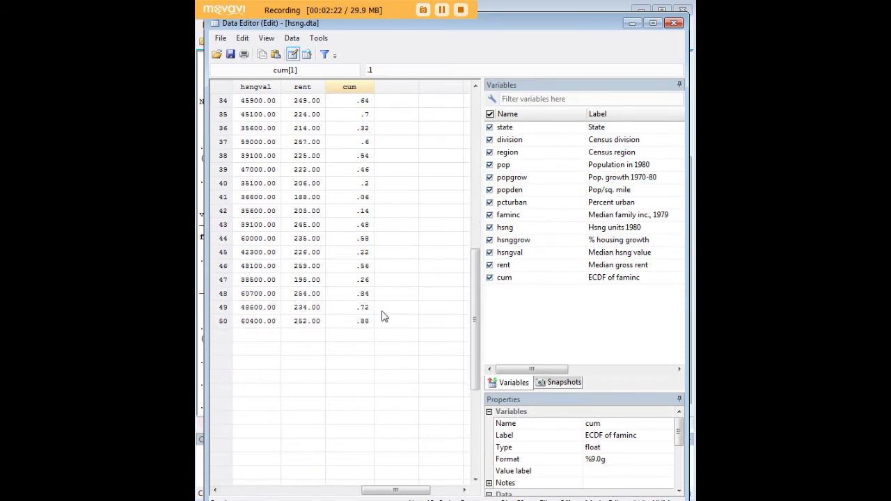
{"action": "left_click", "coordinate": [361, 323]}
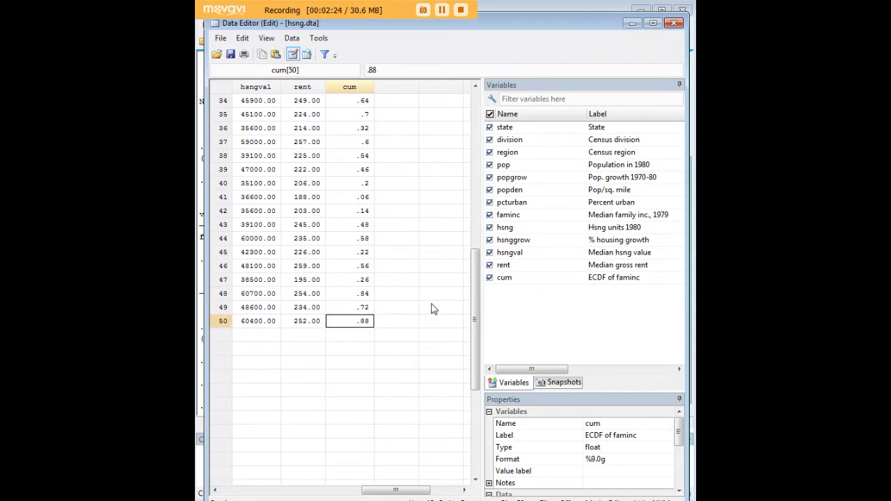
{"action": "scroll", "coordinate": [432, 308], "scroll_direction": "up", "scroll_amount": 11}
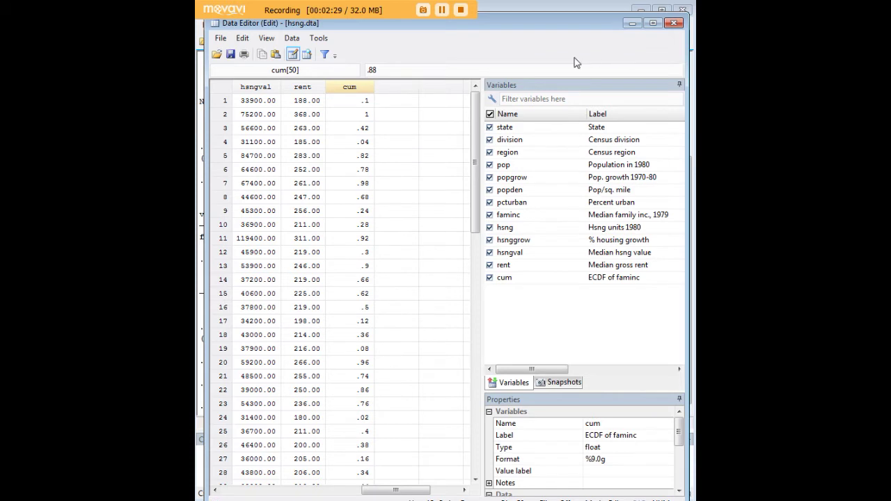
{"action": "left_click", "coordinate": [632, 24]}
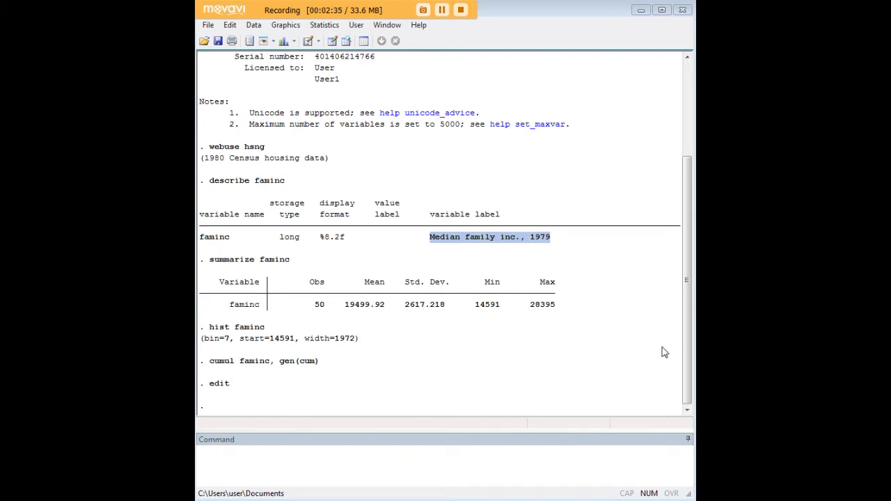
Paste and run line cum faminc, sort, highlighting line, cum and faminc in turn.
{"action": "left_click", "coordinate": [584, 454]}
{"action": "type", "text": "line cum faminc, sort"}
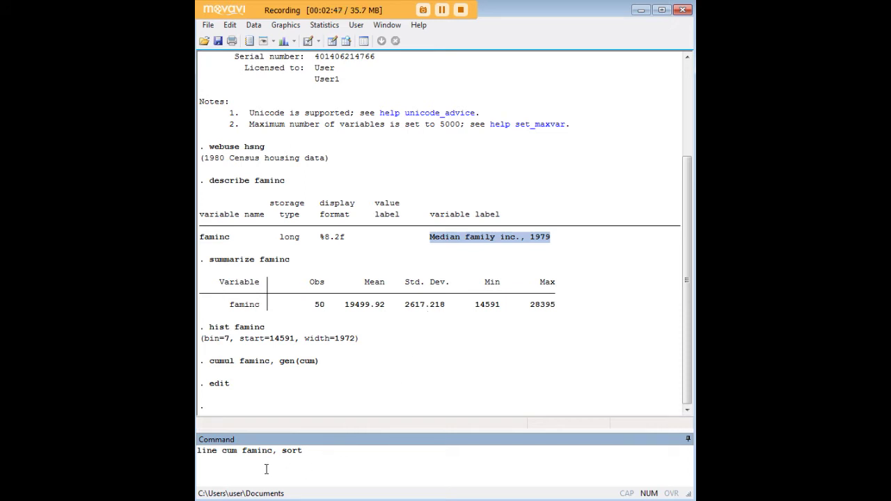
{"action": "left_click_drag", "start_coordinate": [217, 452], "coordinate": [197, 451]}
{"action": "left_click_drag", "start_coordinate": [222, 450], "coordinate": [237, 451]}
{"action": "left_click_drag", "start_coordinate": [242, 451], "coordinate": [276, 451]}
{"action": "left_click", "coordinate": [274, 454]}
{"action": "key", "text": "Return"}
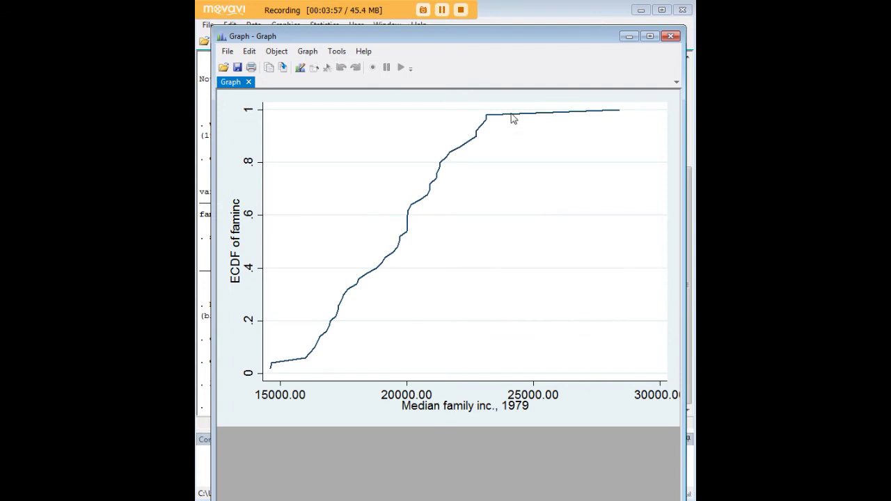
Minimize the ECDF line plot of faminc to bring back the results window.
{"action": "left_click", "coordinate": [627, 38]}
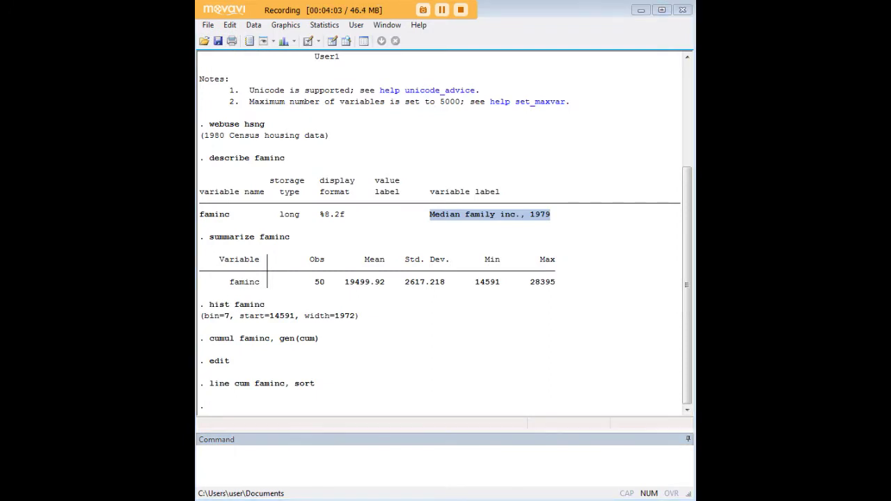
Type sysuse citytemp, clear at the command line without running it.
{"action": "left_click", "coordinate": [623, 457]}
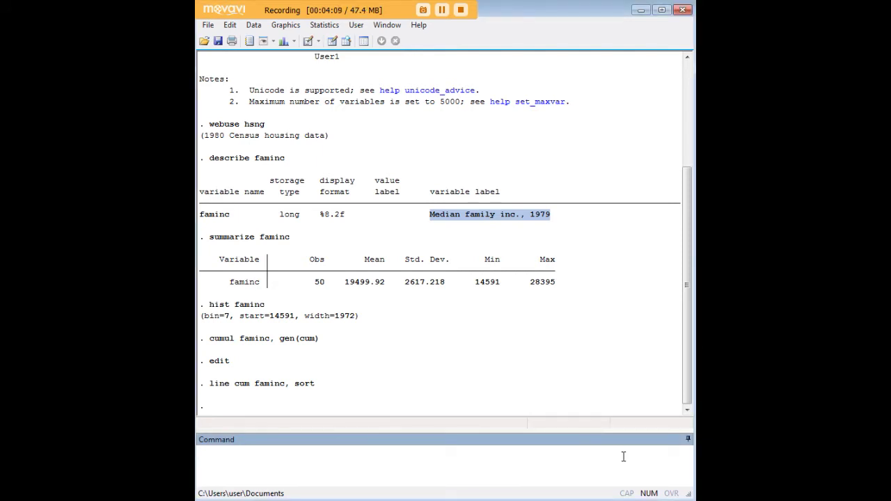
{"action": "type", "text": "sysuse citytemp, clear"}
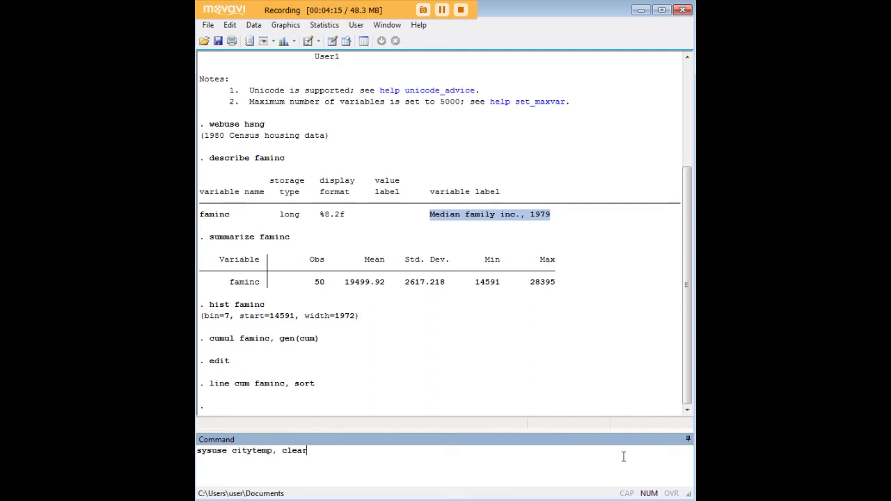
Change sysuse to webuse, run webuse citytemp, clear, and open the data with edit.
{"action": "double_click", "coordinate": [221, 450]}
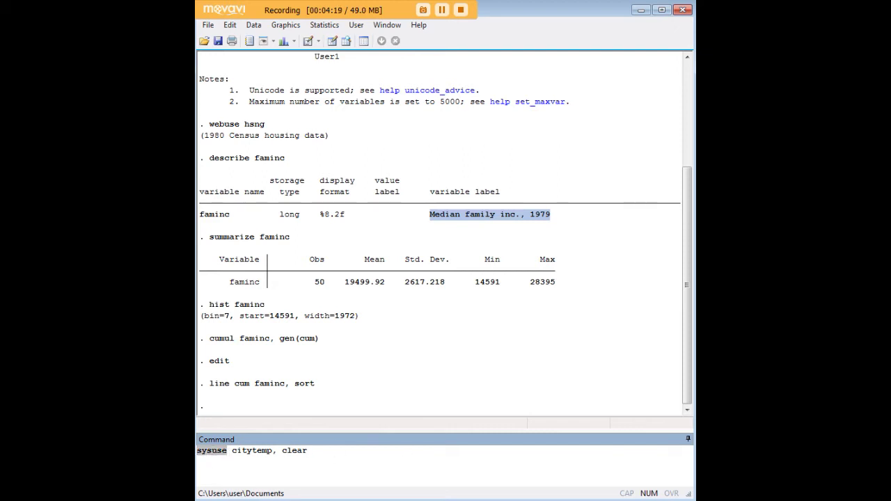
{"action": "type", "text": "webuse"}
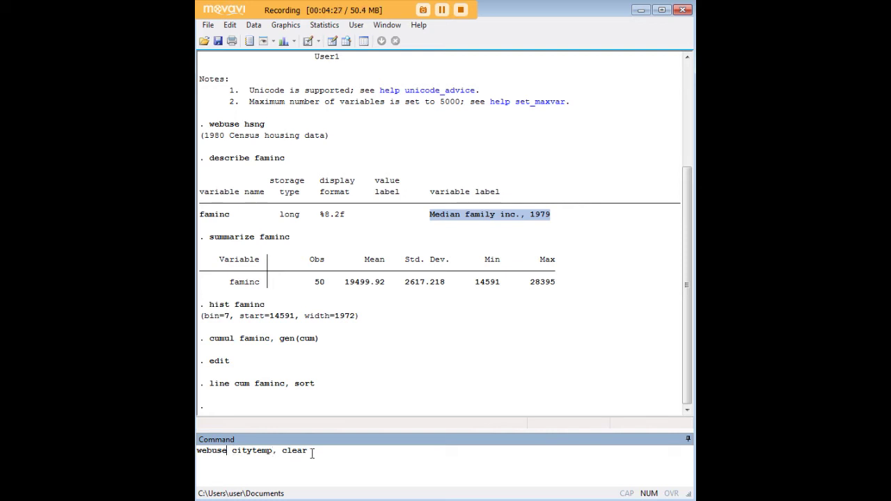
{"action": "left_click_drag", "start_coordinate": [311, 451], "coordinate": [273, 451]}
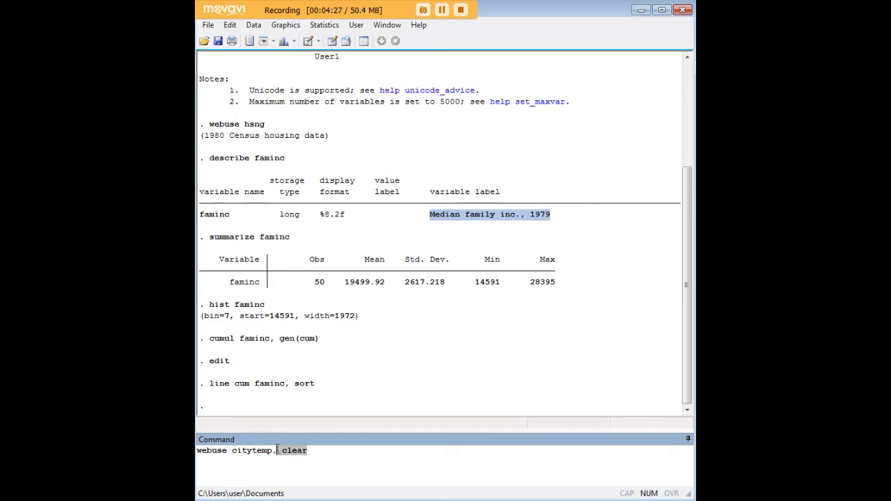
{"action": "left_click", "coordinate": [328, 386]}
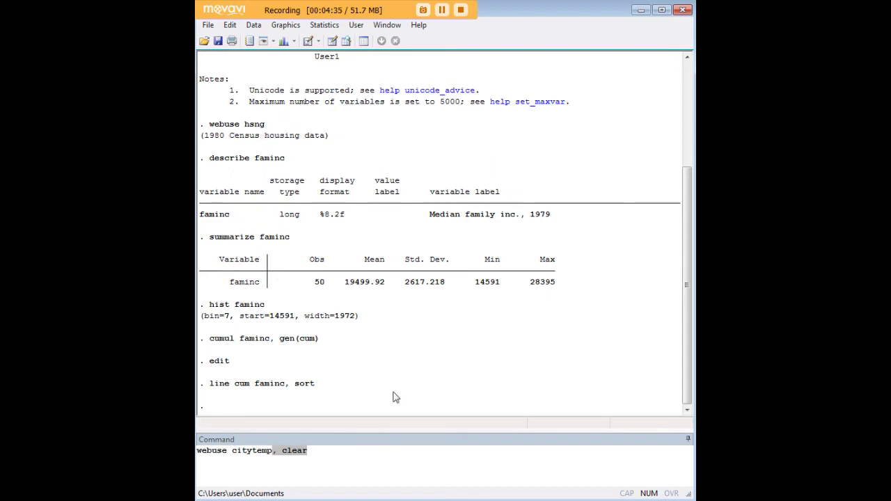
{"action": "left_click", "coordinate": [314, 454]}
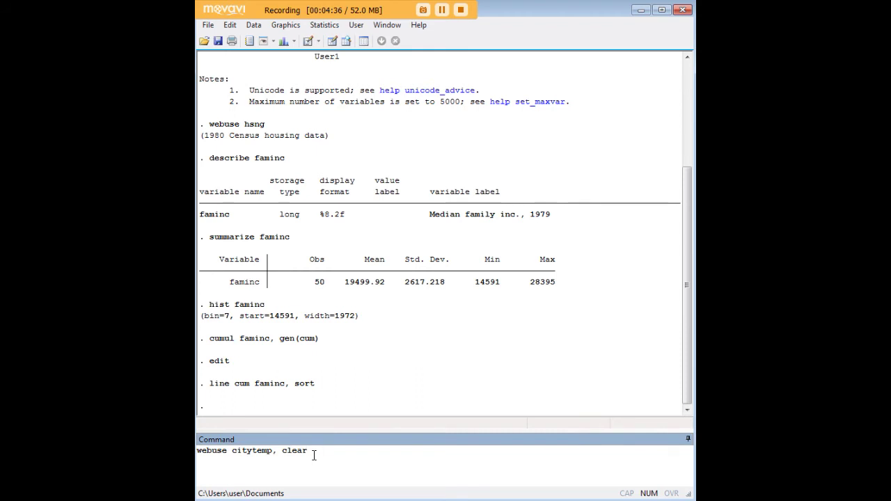
{"action": "key", "text": "Return"}
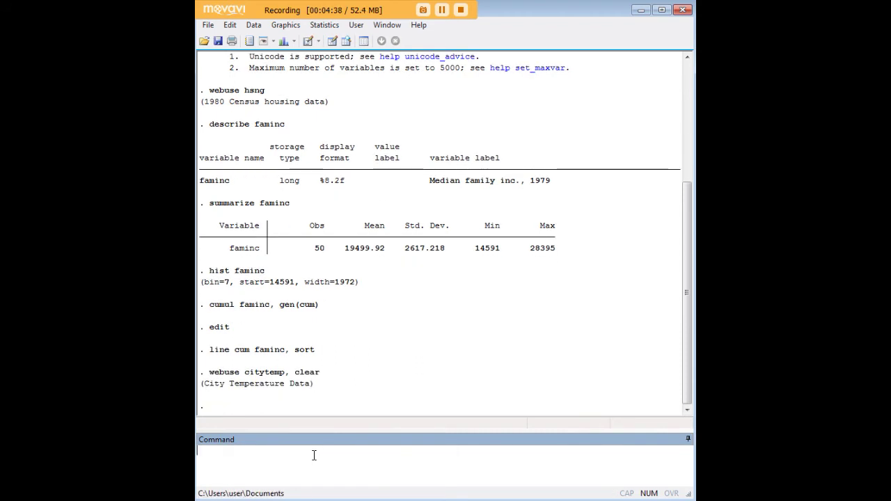
{"action": "type", "text": "edit"}
{"action": "key", "text": "Return"}
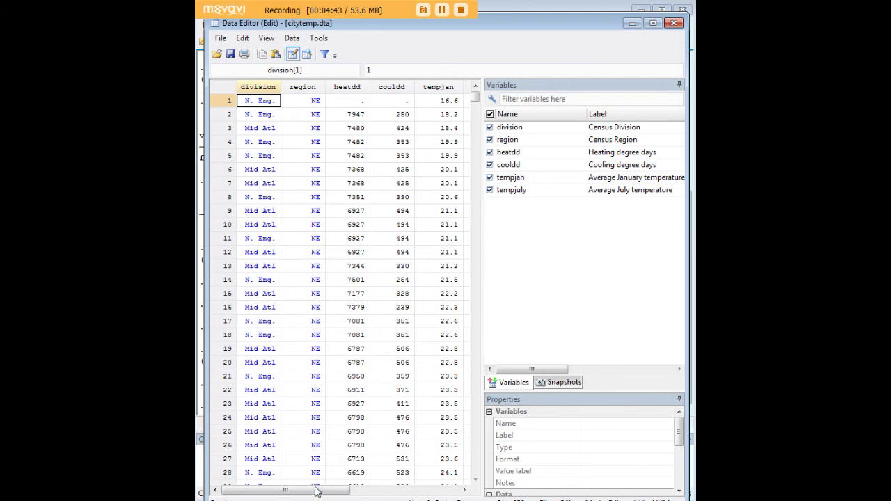
Scroll the citytemp grid, check division, region, tempjan and tempjuly, then minimize the Data Editor.
{"action": "left_click_drag", "start_coordinate": [315, 491], "coordinate": [342, 489]}
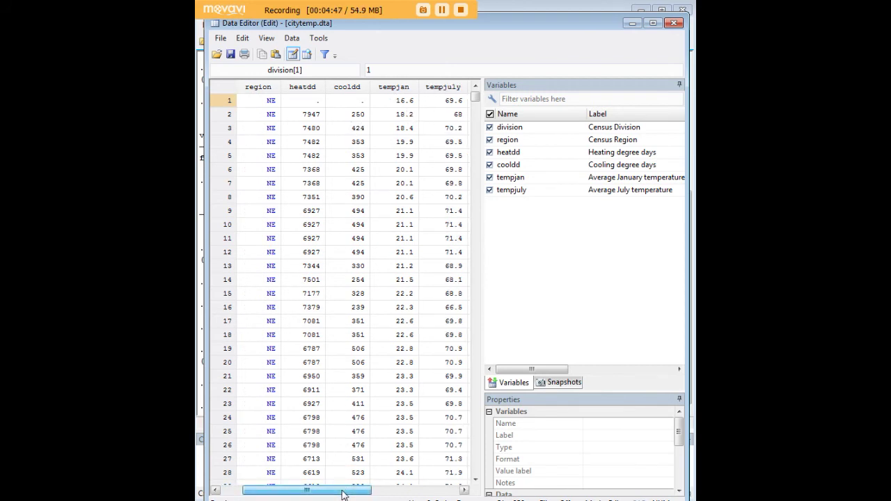
{"action": "left_click_drag", "start_coordinate": [342, 492], "coordinate": [321, 492]}
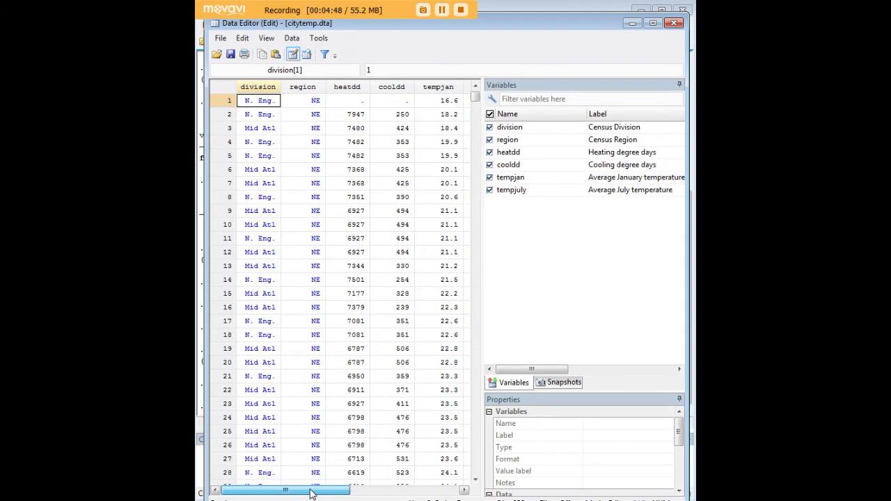
{"action": "left_click", "coordinate": [310, 89]}
{"action": "left_click", "coordinate": [258, 86]}
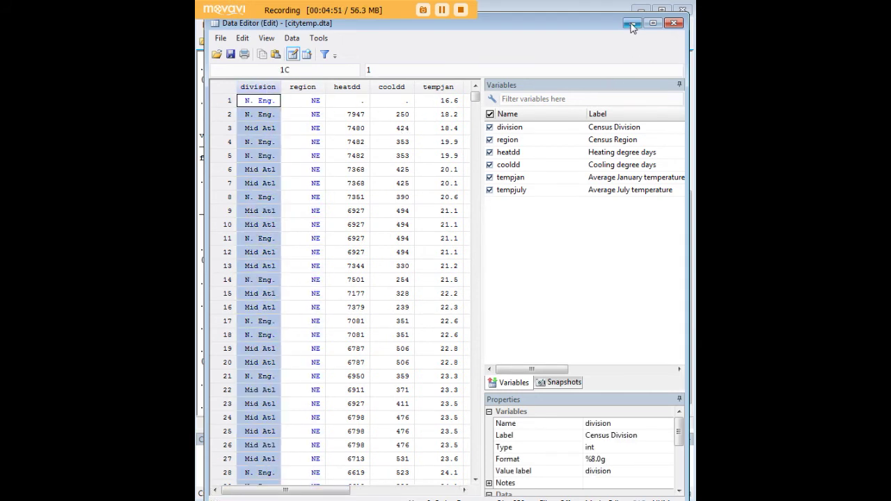
{"action": "left_click", "coordinate": [623, 177]}
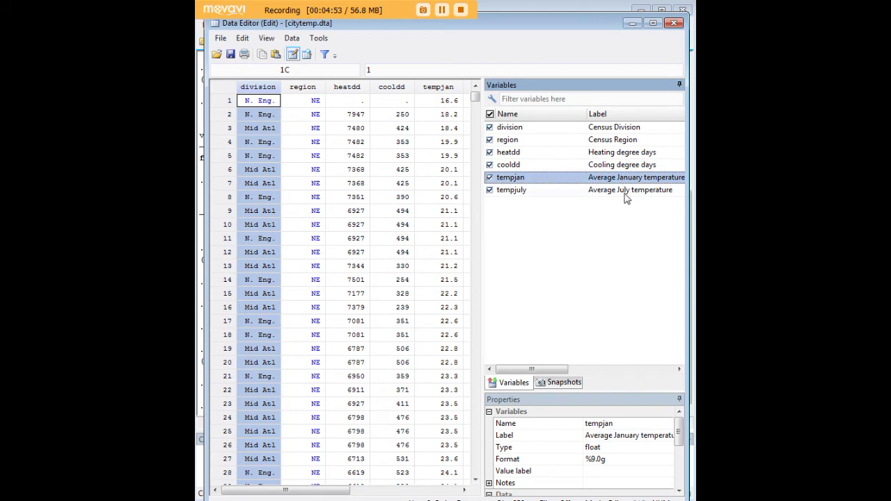
{"action": "left_click", "coordinate": [622, 192]}
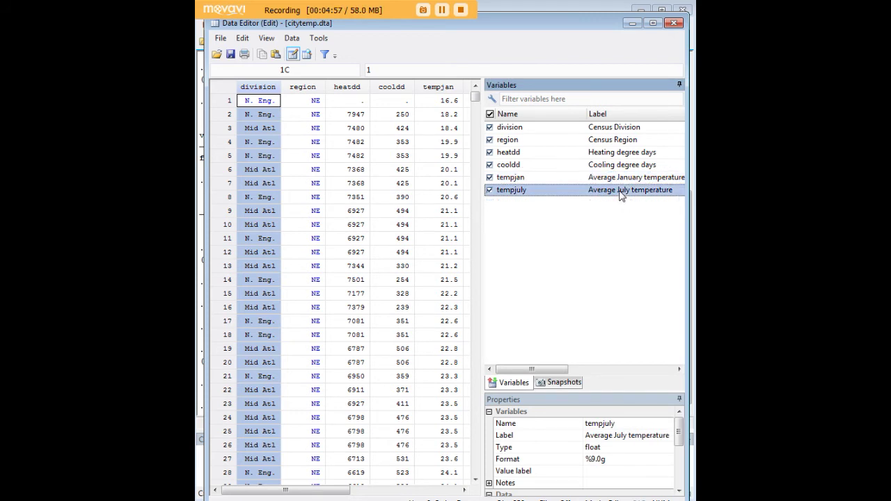
{"action": "left_click", "coordinate": [632, 23]}
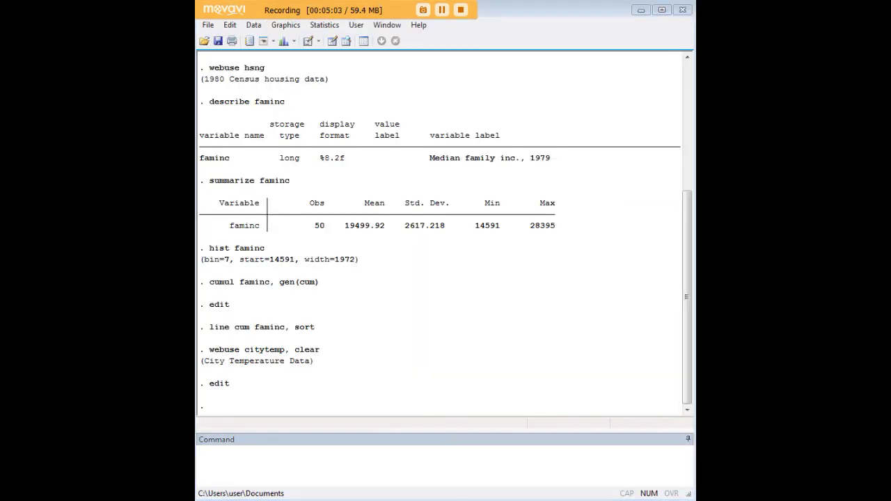
Paste and run cumul tempjan, gen(cjan) and cumul tempjuly, gen(cjuly), highlighting each part.
{"action": "left_click", "coordinate": [571, 457]}
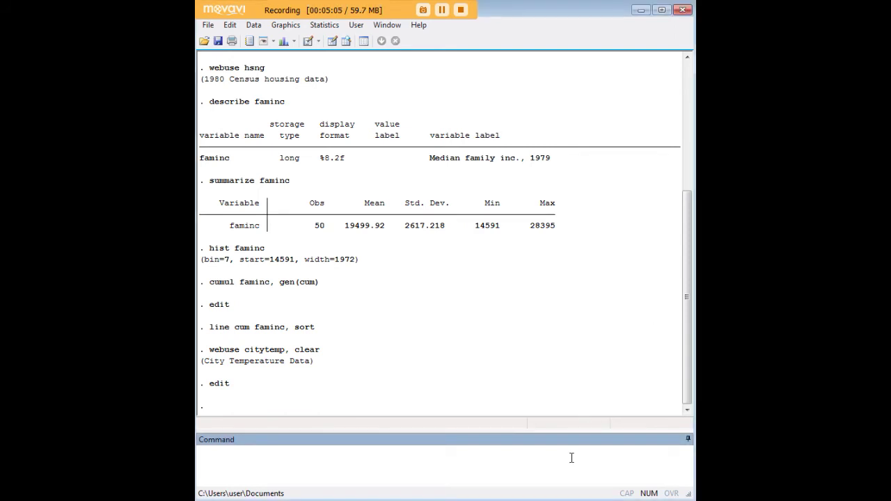
{"action": "type", "text": "cumul tempjan, gen(cjan) cumul tempjuly, gen(cjuly)"}
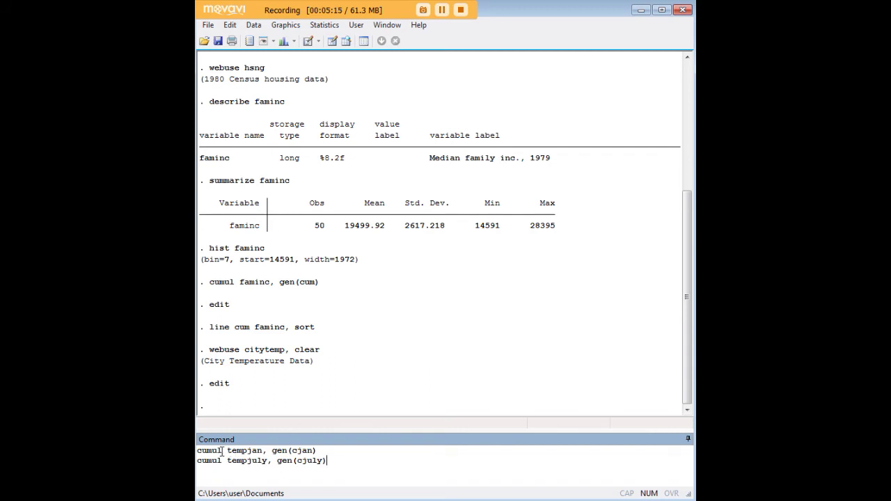
{"action": "left_click_drag", "start_coordinate": [222, 451], "coordinate": [267, 461]}
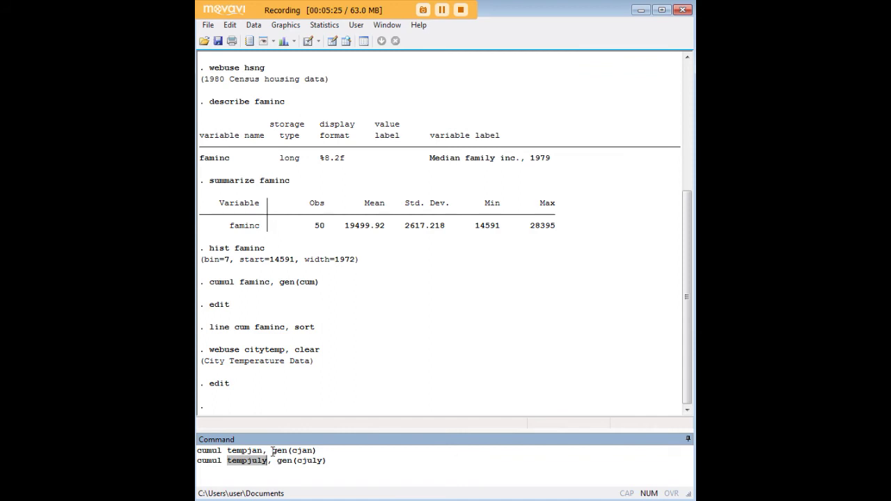
{"action": "left_click_drag", "start_coordinate": [272, 451], "coordinate": [286, 452]}
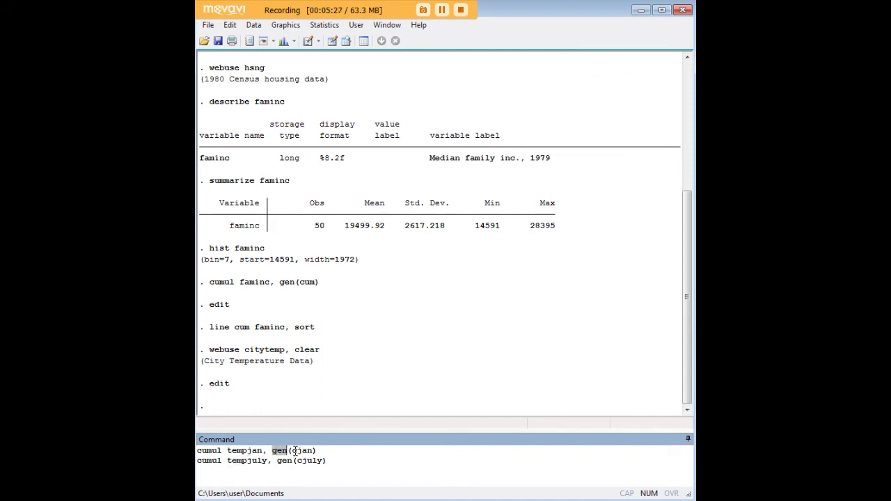
{"action": "left_click_drag", "start_coordinate": [291, 451], "coordinate": [312, 451]}
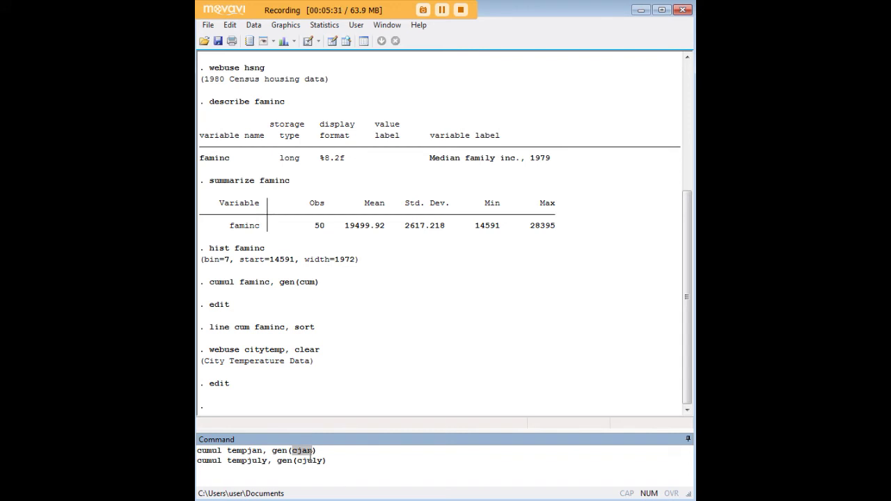
{"action": "left_click_drag", "start_coordinate": [297, 461], "coordinate": [323, 461]}
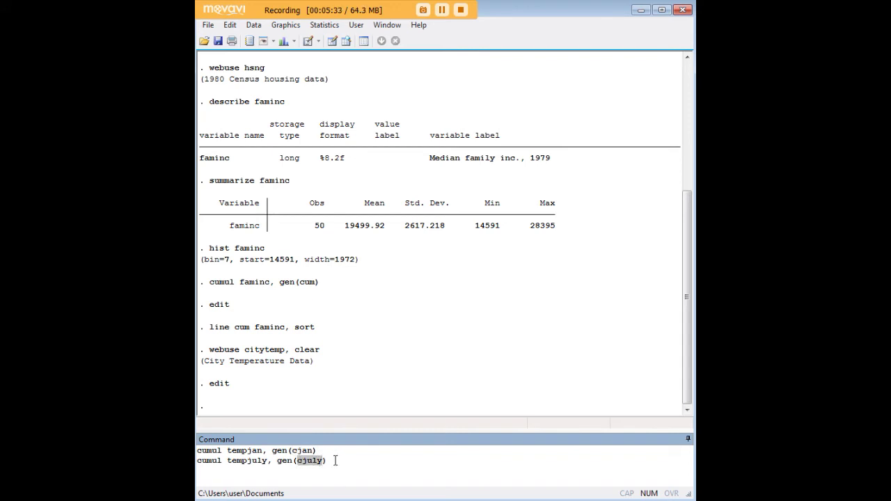
{"action": "left_click", "coordinate": [333, 463]}
{"action": "key", "text": "Return"}
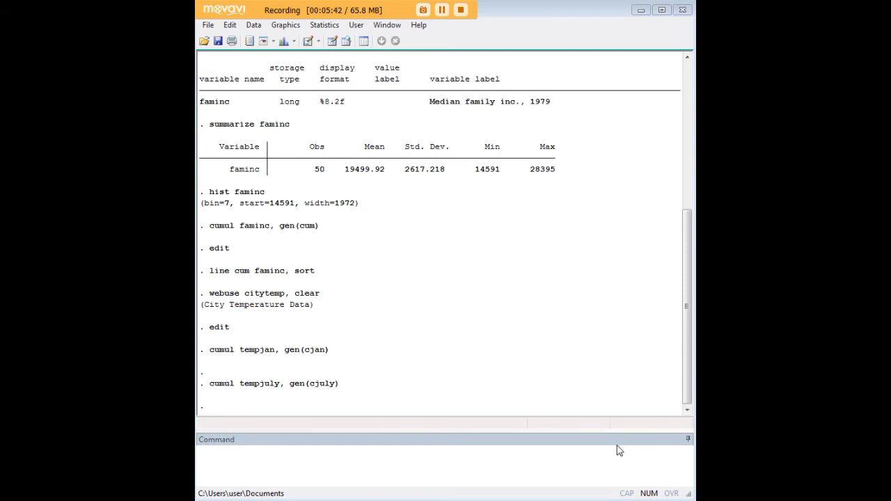
Run 'stack cjan tempjan cjuly tempjuly, into(c temp) wide clear', stacking both pairs into c and temp.
{"action": "left_click", "coordinate": [577, 454]}
{"action": "type", "text": "stack cjan tempjan cjuly tempjuly, into(c temp) wide clear"}
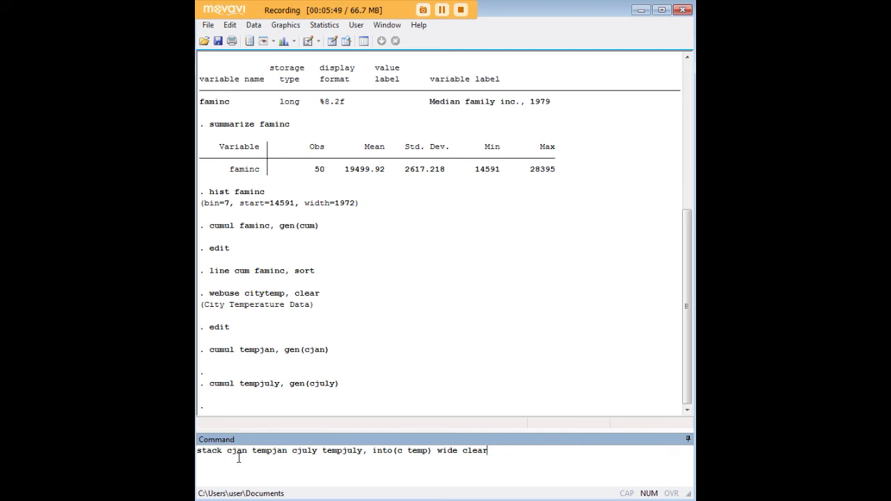
{"action": "left_click_drag", "start_coordinate": [287, 454], "coordinate": [228, 455]}
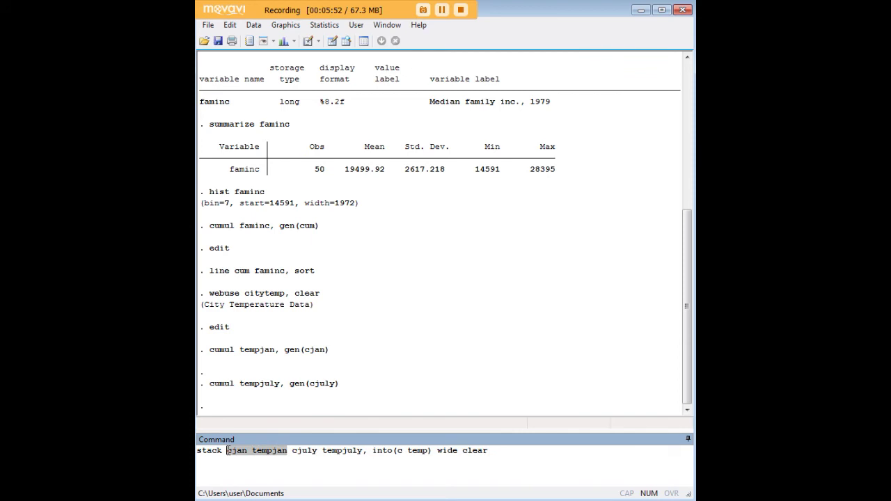
{"action": "left_click", "coordinate": [280, 457]}
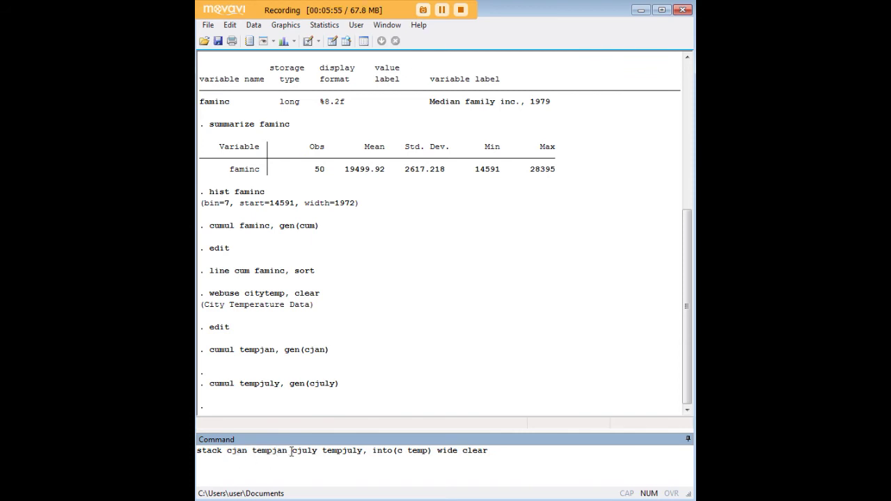
{"action": "left_click_drag", "start_coordinate": [291, 451], "coordinate": [491, 445]}
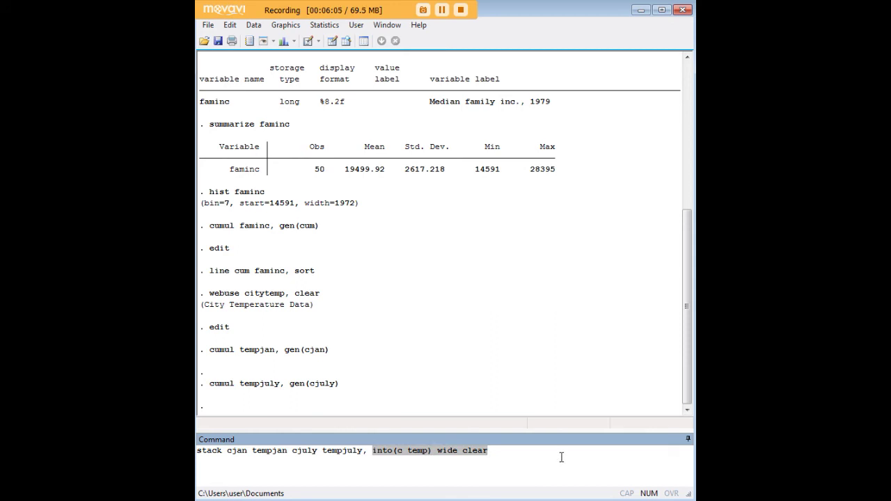
{"action": "left_click", "coordinate": [496, 450]}
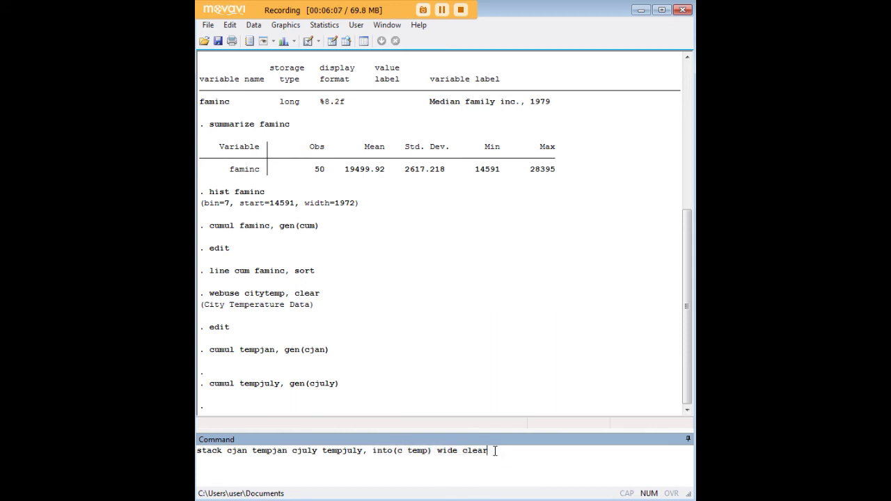
{"action": "key", "text": "Return"}
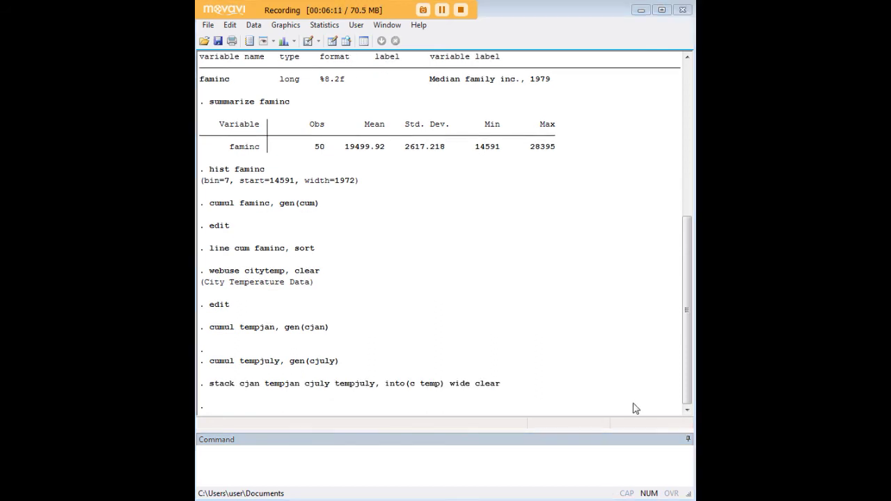
Run 'line cjan cjuly temp, sort' to overlay the January and July cumulative lines against temp.
{"action": "left_click", "coordinate": [558, 472]}
{"action": "type", "text": "line cjan cjuly temp, sort"}
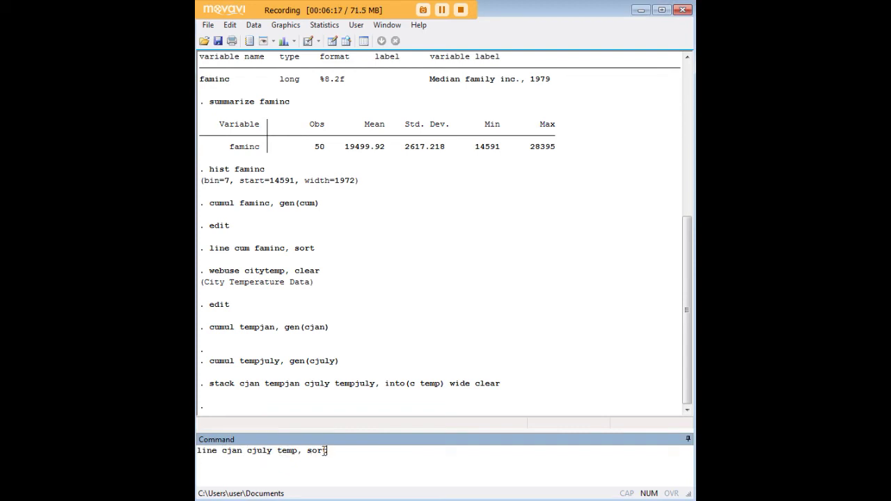
{"action": "left_click_drag", "start_coordinate": [328, 450], "coordinate": [298, 451]}
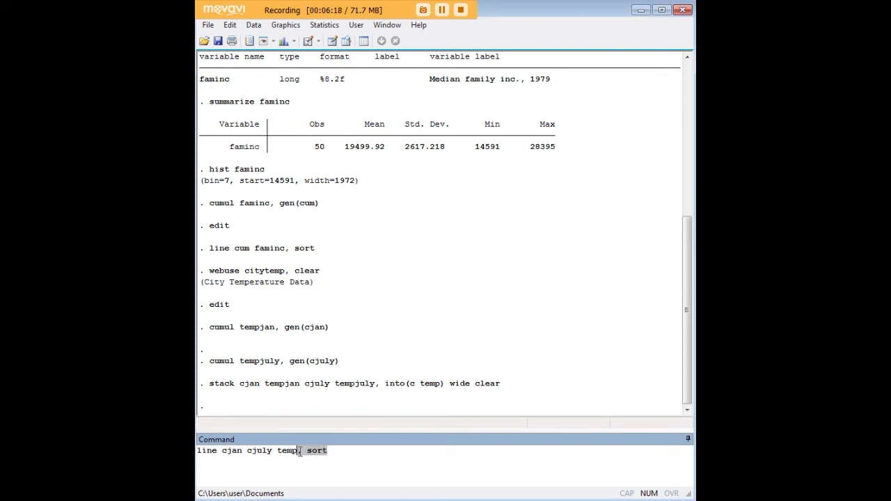
{"action": "left_click", "coordinate": [353, 454]}
{"action": "key", "text": "Return"}
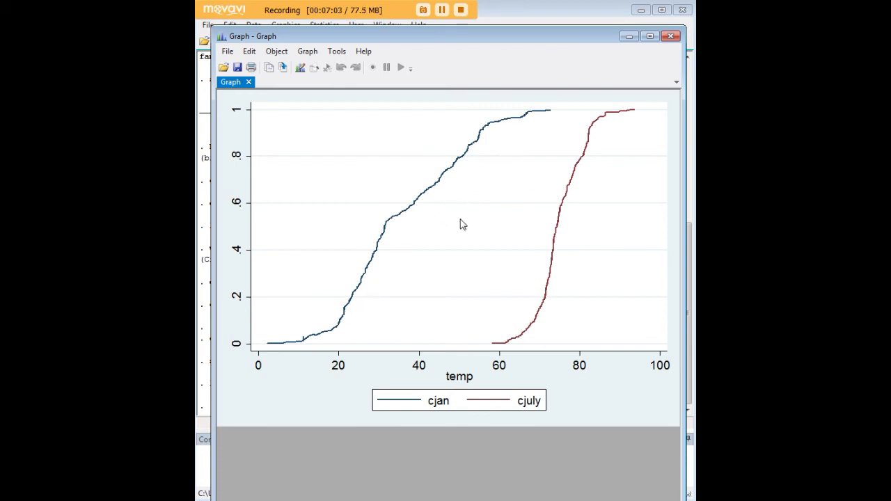
Minimize the Graph window so the Results listing is visible again.
{"action": "left_click", "coordinate": [629, 38]}
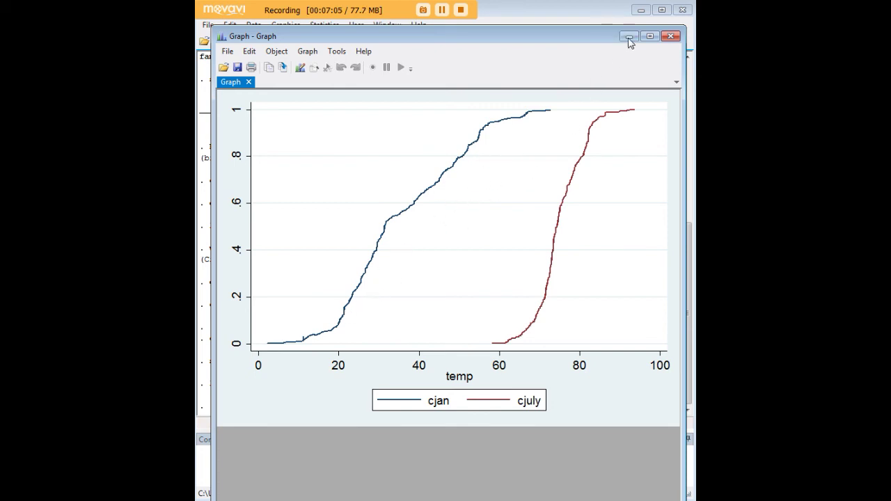